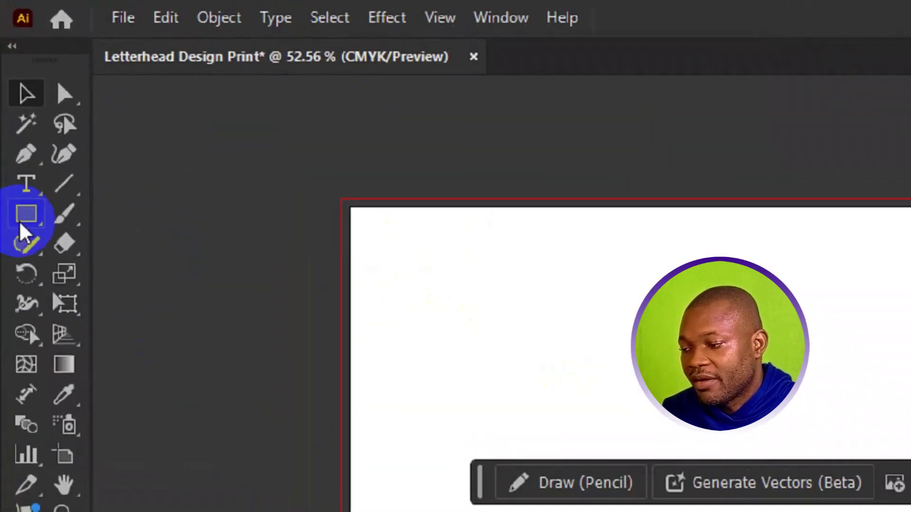
Draw a rectangle about 6.09 by 5.31 in on the artboard and fill it with black.
{"action": "left_click", "coordinate": [22, 233]}
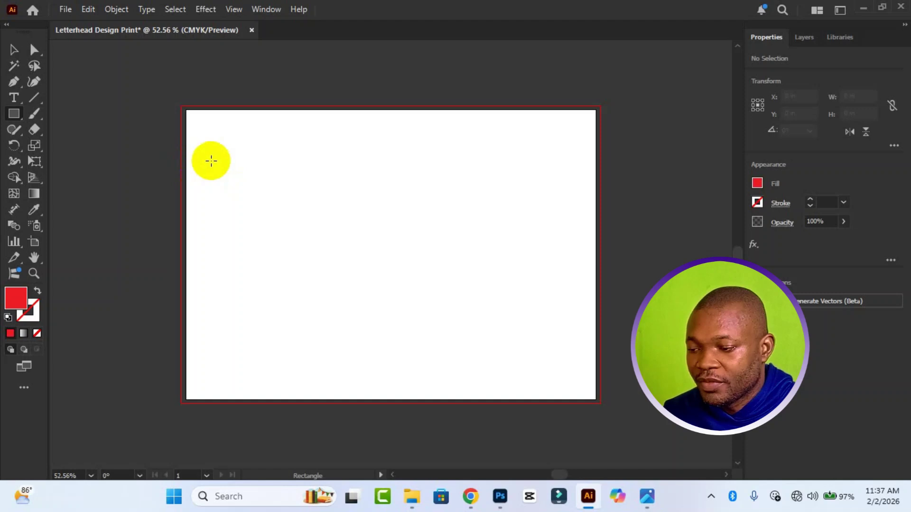
{"action": "left_click_drag", "start_coordinate": [424, 323], "coordinate": [661, 482]}
{"action": "left_click_drag", "start_coordinate": [331, 241], "coordinate": [425, 348]}
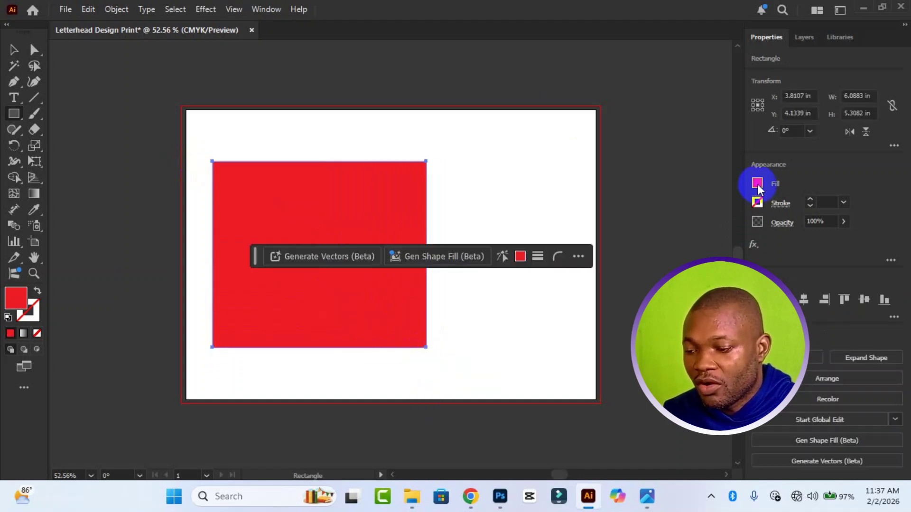
{"action": "left_click", "coordinate": [520, 256]}
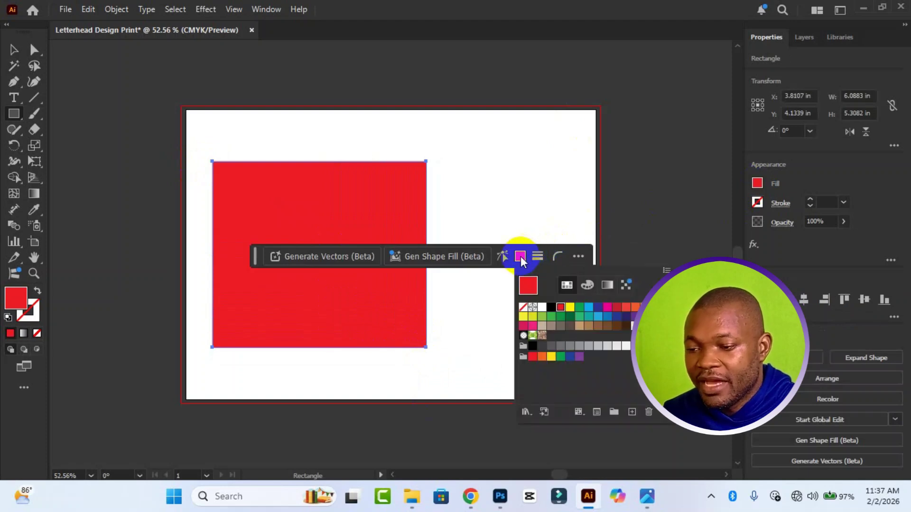
{"action": "left_click", "coordinate": [551, 307]}
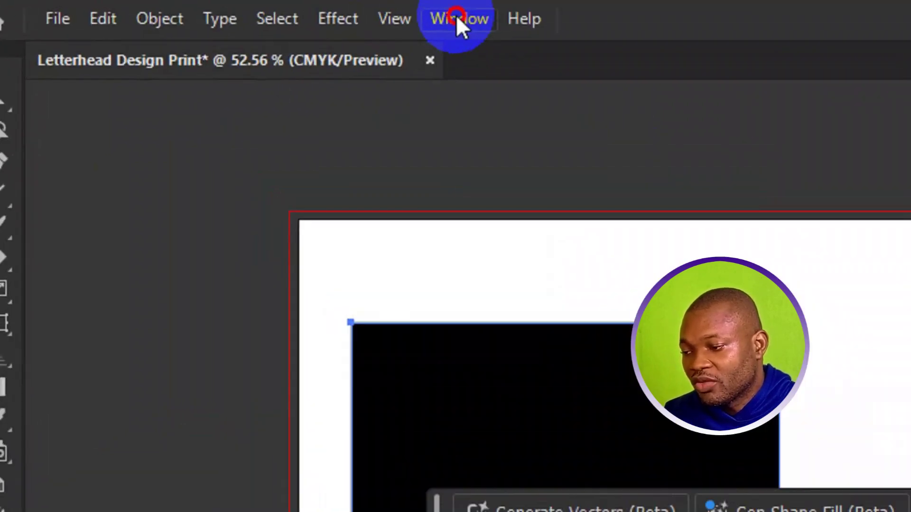
Hide the Contextual Task Bar and show it again.
{"action": "left_click", "coordinate": [457, 18]}
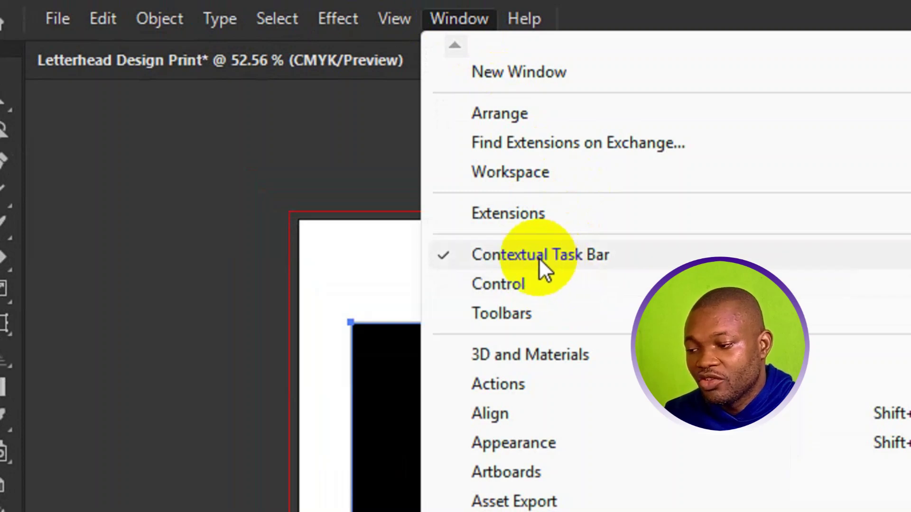
{"action": "left_click", "coordinate": [553, 258]}
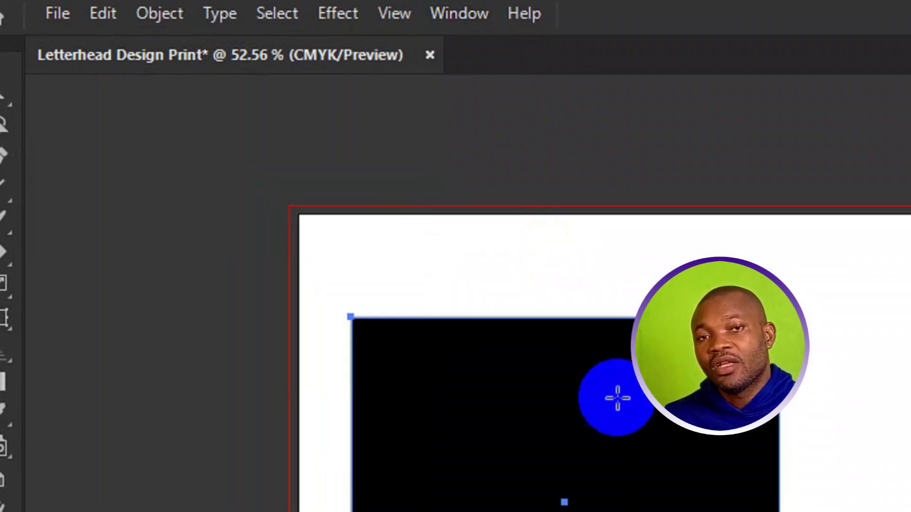
{"action": "left_click_drag", "start_coordinate": [640, 492], "coordinate": [568, 353]}
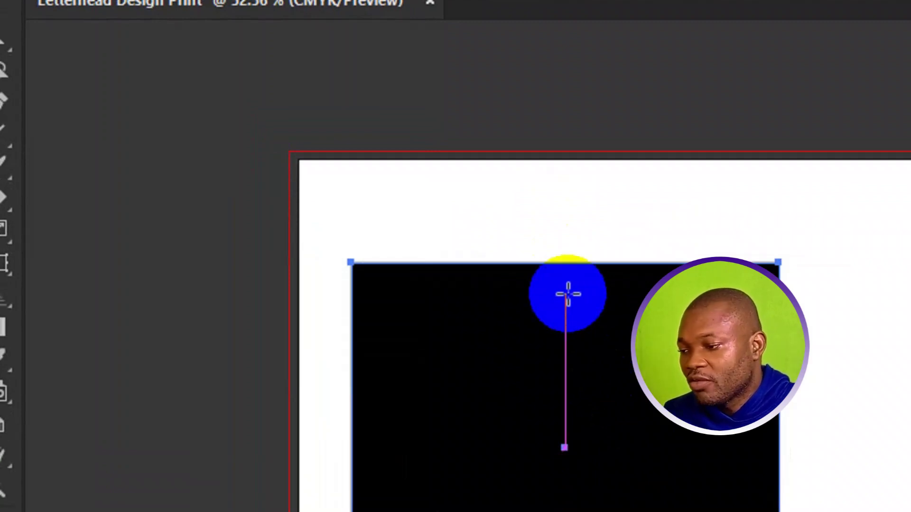
{"action": "left_click_drag", "start_coordinate": [568, 294], "coordinate": [568, 295]}
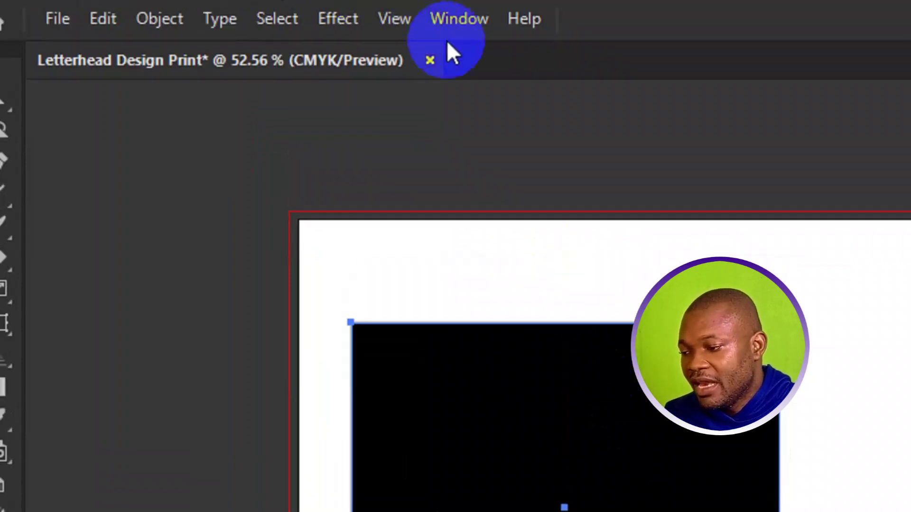
{"action": "left_click", "coordinate": [464, 20]}
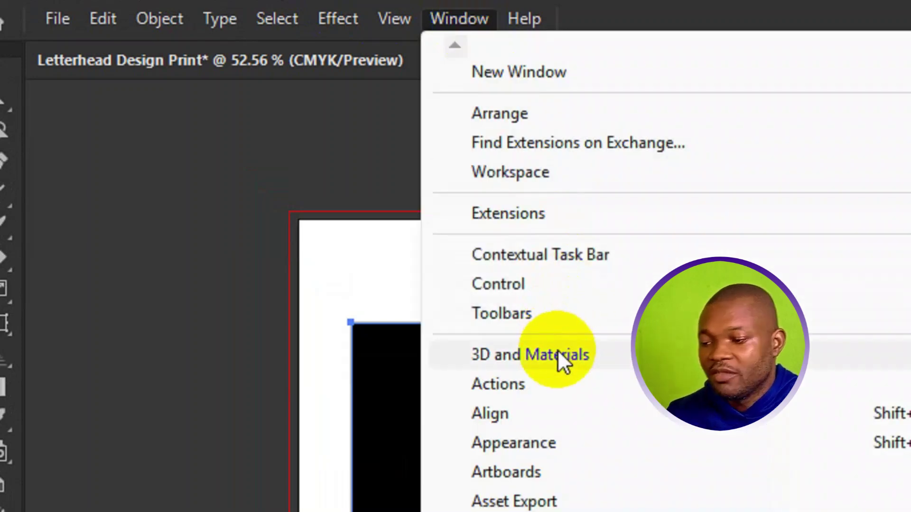
{"action": "left_click", "coordinate": [562, 249]}
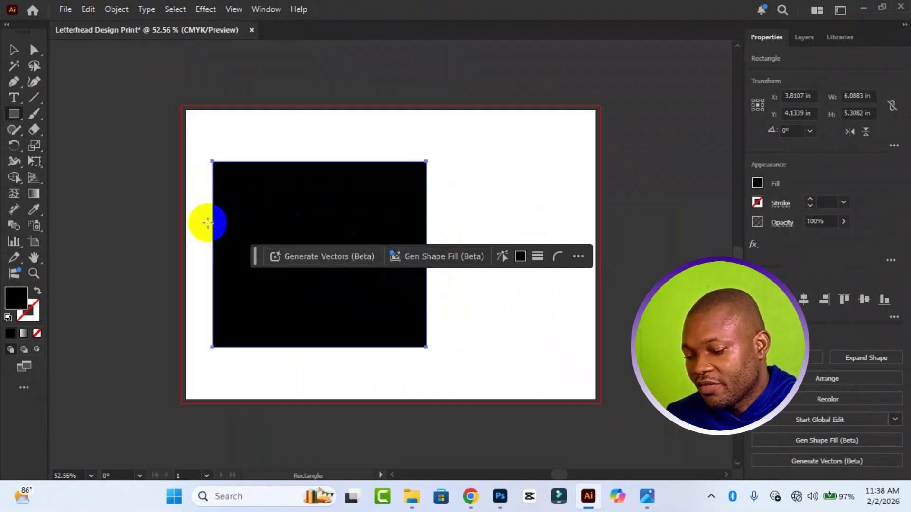
Duplicate the black rectangle onto the pasteboard beside the artboard and shift the one on the artboard to about X 5.25 in.
{"action": "left_click", "coordinate": [13, 50]}
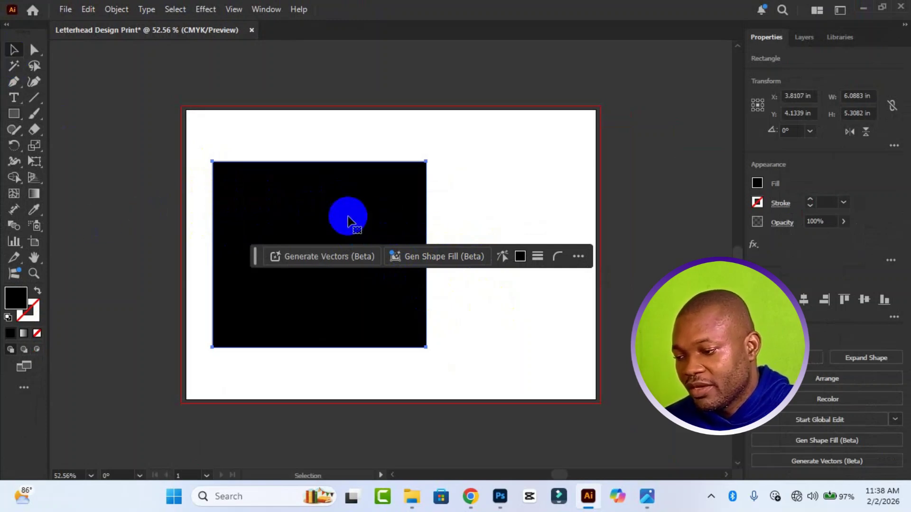
{"action": "key", "text": "ctrl+minus"}
{"action": "key", "text": "ctrl+minus"}
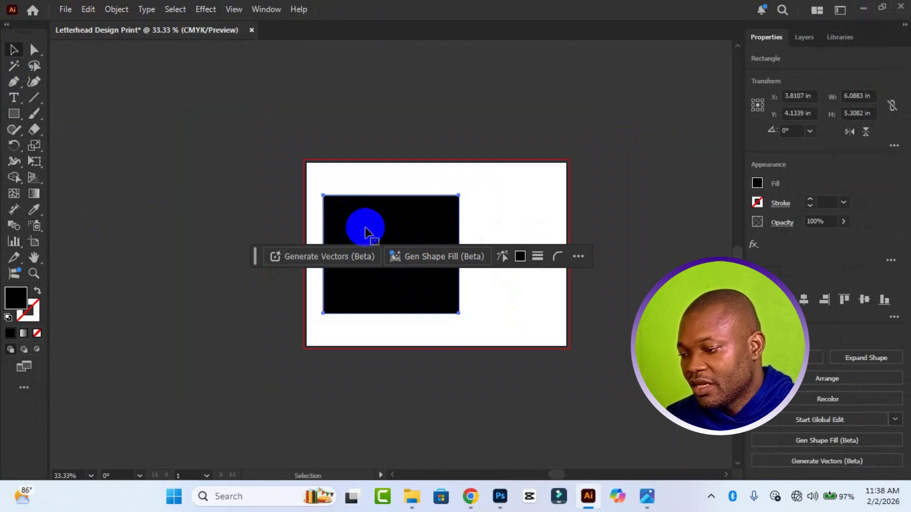
{"action": "left_click_drag", "start_coordinate": [366, 230], "coordinate": [166, 226]}
{"action": "left_click_drag", "start_coordinate": [350, 229], "coordinate": [384, 226]}
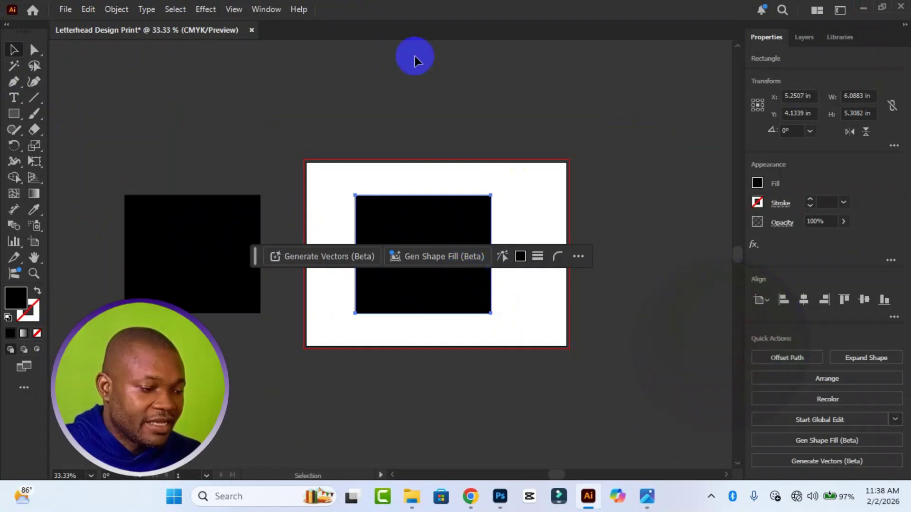
{"action": "left_click", "coordinate": [478, 180]}
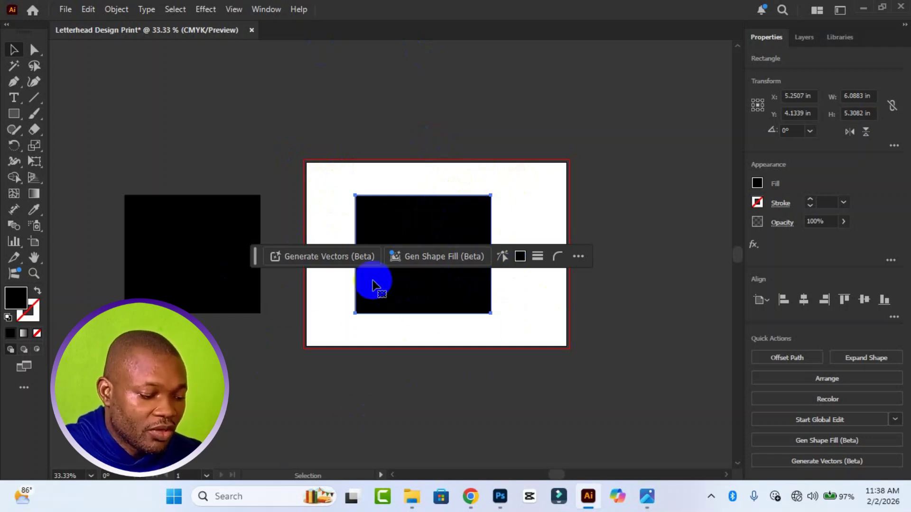
Round all four corners of the rectangle on the artboard with a linked radius of 0.875 in.
{"action": "left_click", "coordinate": [559, 256]}
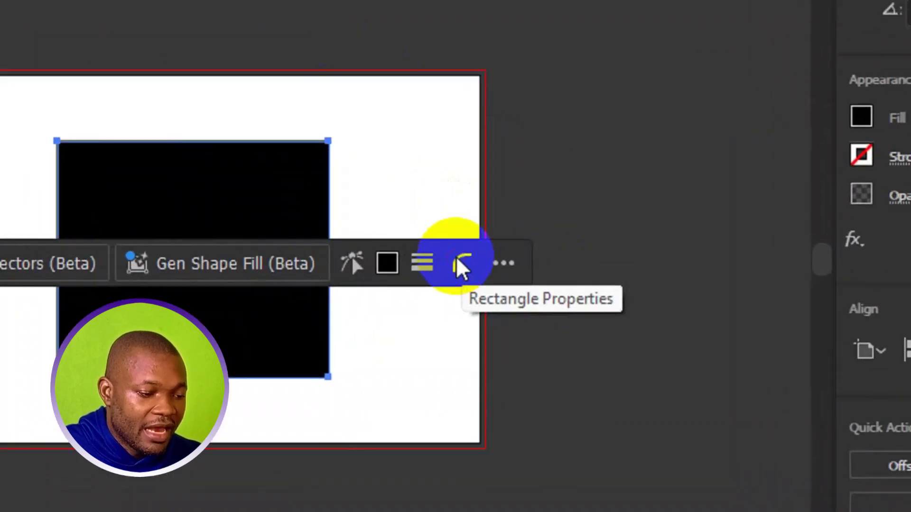
{"action": "left_click", "coordinate": [557, 257]}
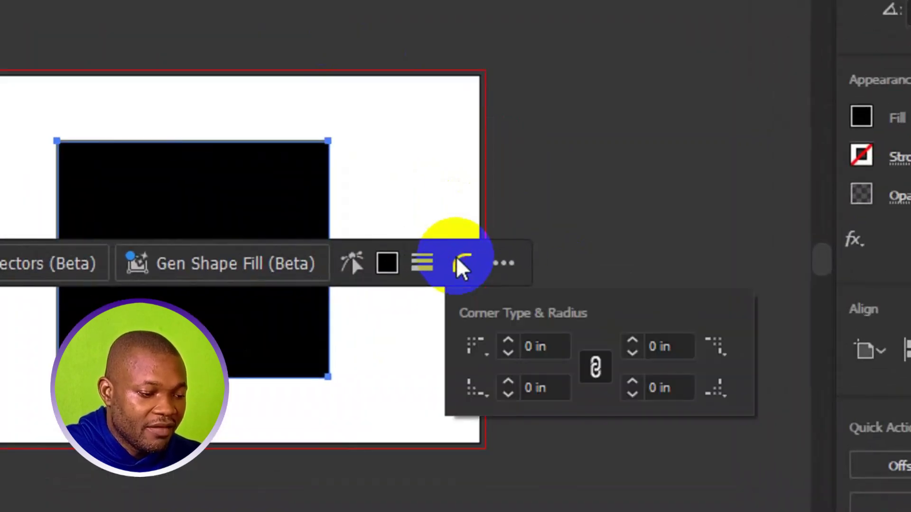
{"action": "left_click", "coordinate": [507, 339]}
{"action": "left_click", "coordinate": [507, 340]}
{"action": "left_click", "coordinate": [507, 339]}
{"action": "left_click", "coordinate": [507, 340]}
{"action": "left_click", "coordinate": [507, 340]}
{"action": "left_click", "coordinate": [507, 339]}
{"action": "left_click", "coordinate": [507, 339]}
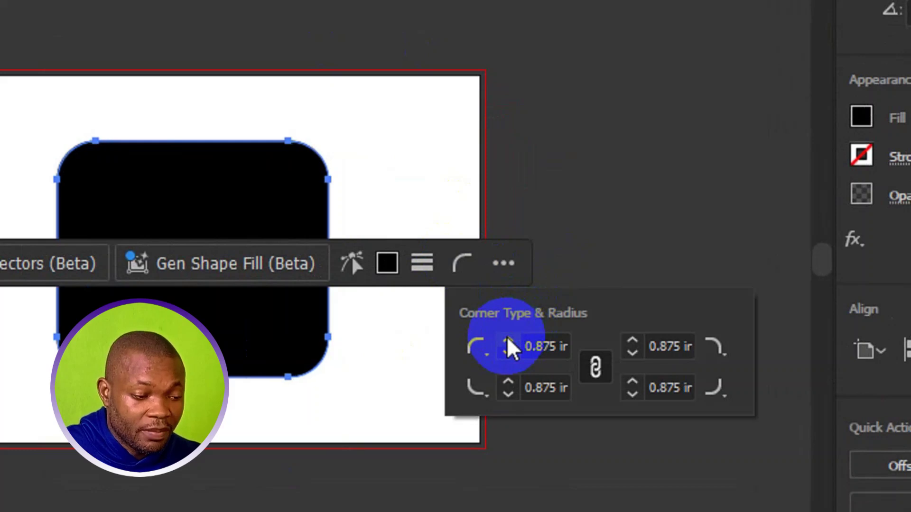
Set the rectangle's top-left and bottom-right corners to Inverted Round and its top-right corner to a straight chamfer.
{"action": "left_click", "coordinate": [480, 353]}
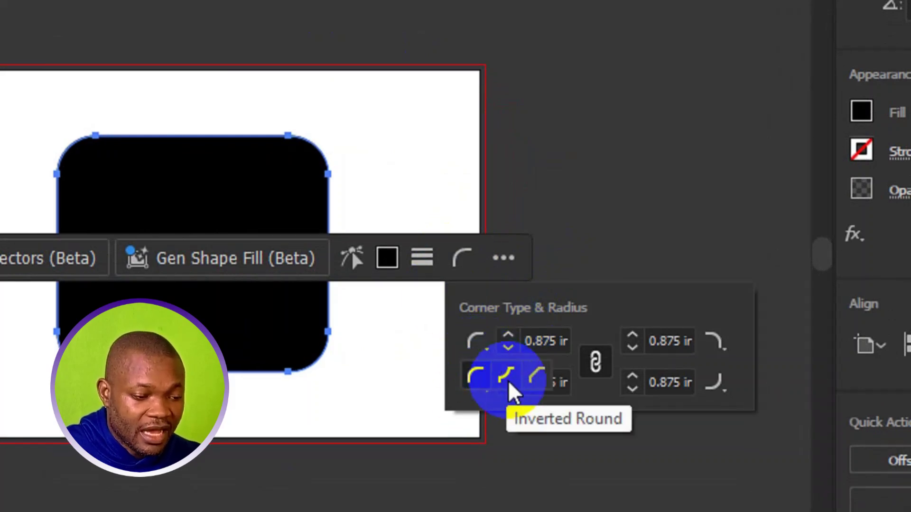
{"action": "left_click", "coordinate": [508, 380]}
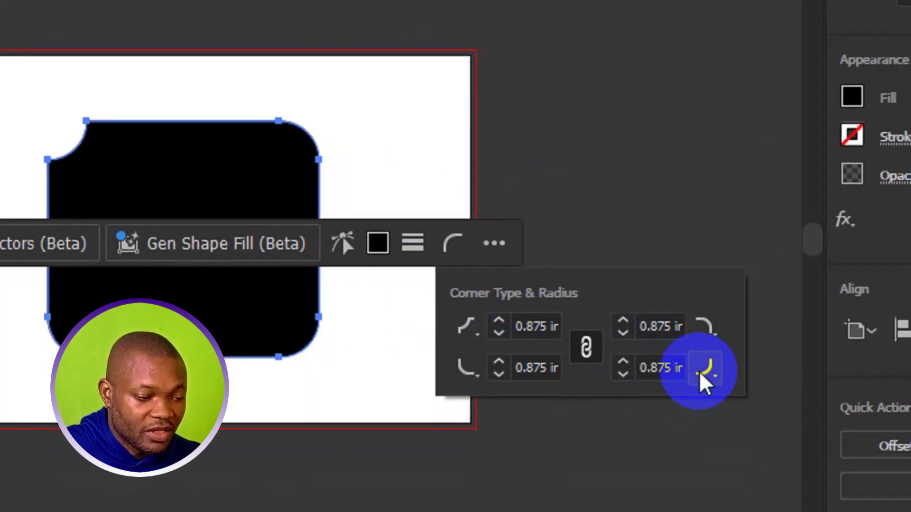
{"action": "left_click", "coordinate": [687, 373]}
{"action": "left_click", "coordinate": [668, 404]}
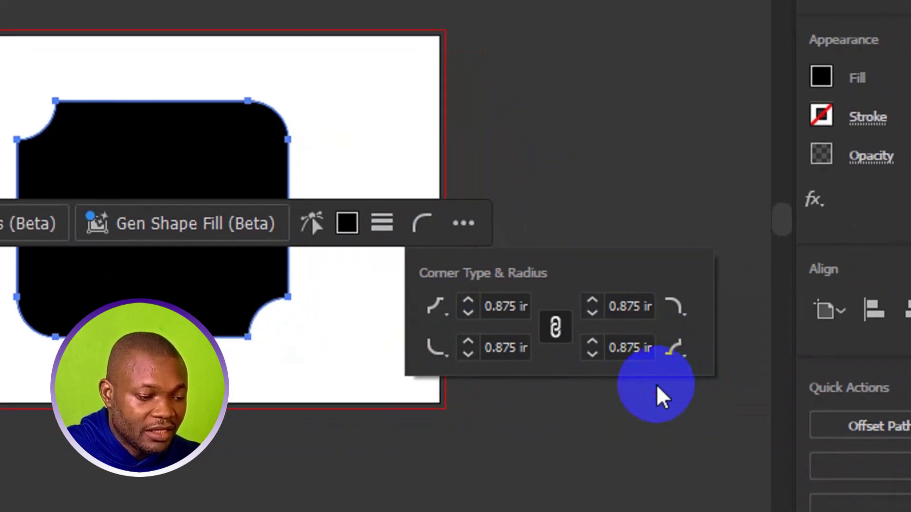
{"action": "left_click", "coordinate": [674, 307]}
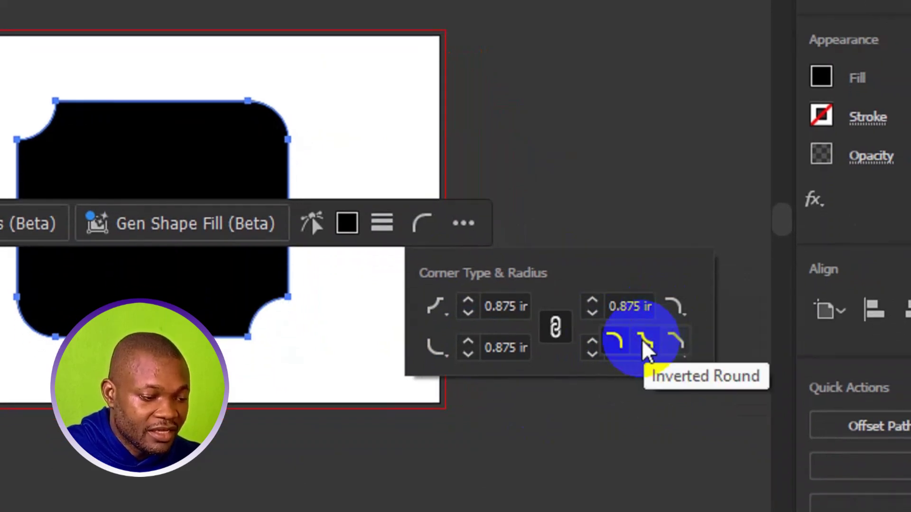
{"action": "left_click", "coordinate": [672, 341]}
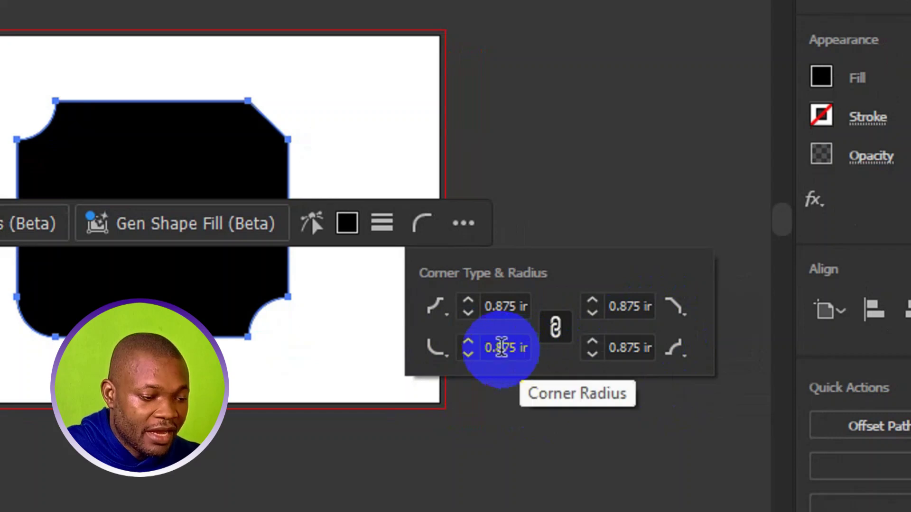
Increase the radius of all four corners to 1.25 in and close the rectangle properties.
{"action": "left_click", "coordinate": [471, 300]}
{"action": "left_click", "coordinate": [471, 300]}
{"action": "left_click", "coordinate": [471, 300]}
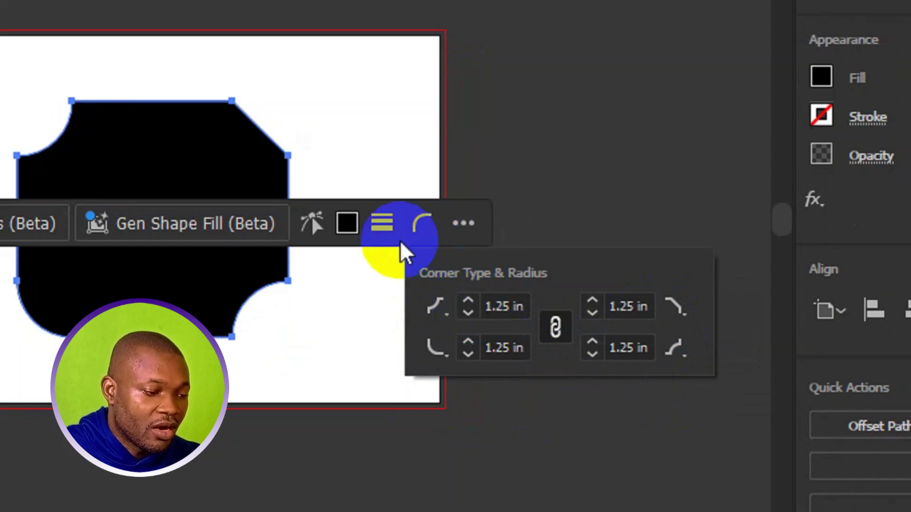
{"action": "left_click", "coordinate": [420, 223]}
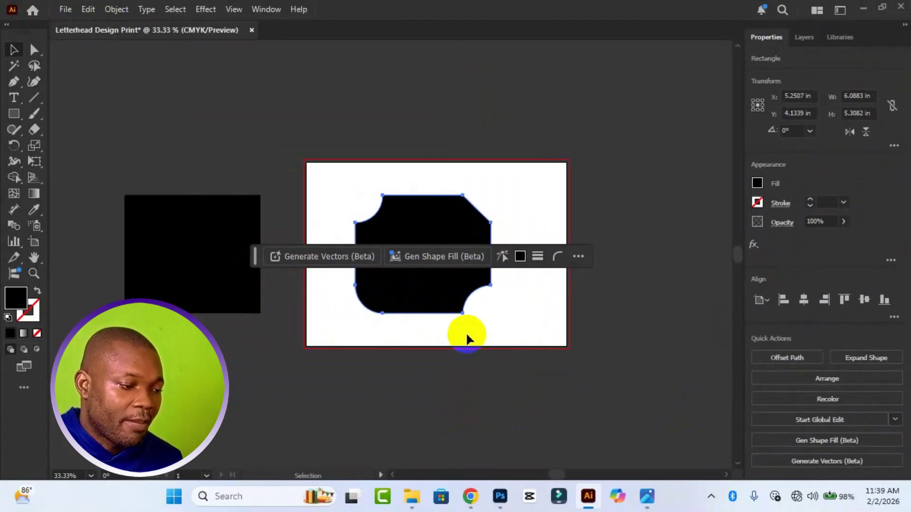
{"action": "left_click", "coordinate": [97, 299]}
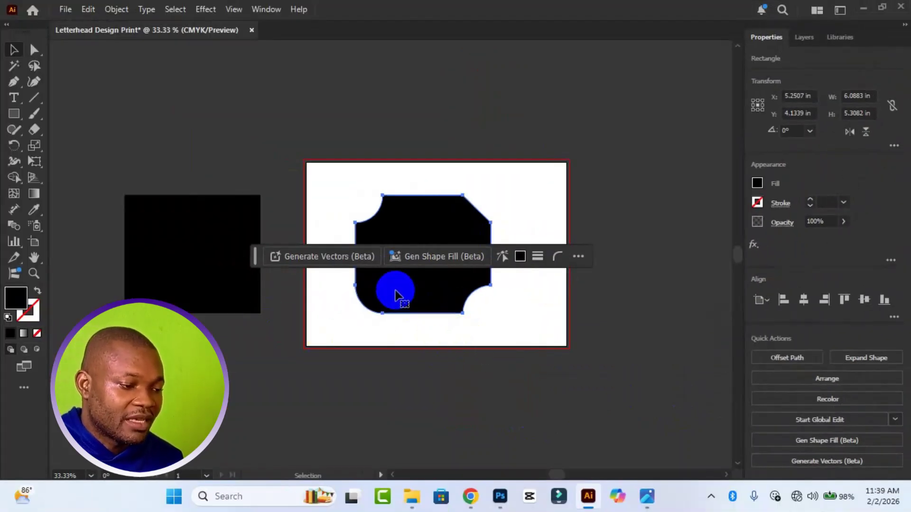
Move the shape to about X 5.70 in, Y 4.46 in and open its path for editing with the smoothing control.
{"action": "mouse_move", "coordinate": [396, 294]}
{"action": "left_mouse_down"}
{"action": "mouse_move", "coordinate": [413, 300]}
{"action": "mouse_move", "coordinate": [405, 299]}
{"action": "left_mouse_up"}
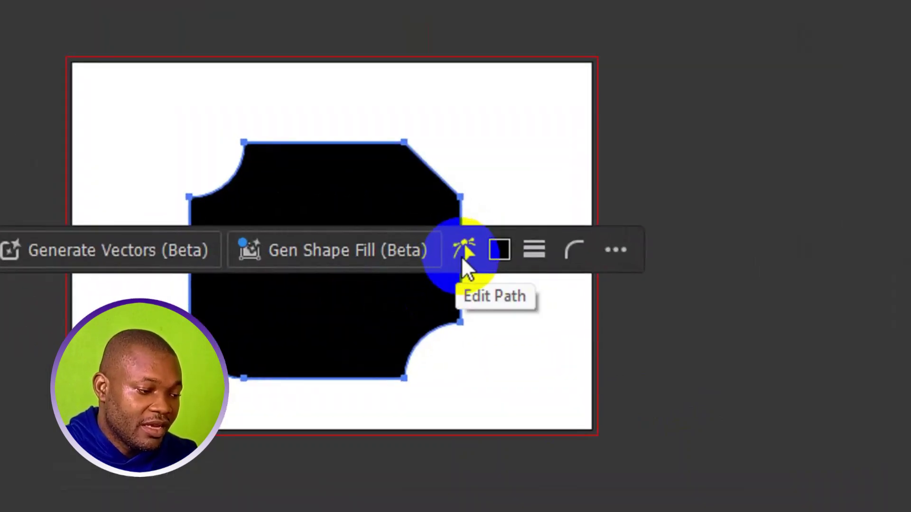
{"action": "left_click", "coordinate": [502, 261]}
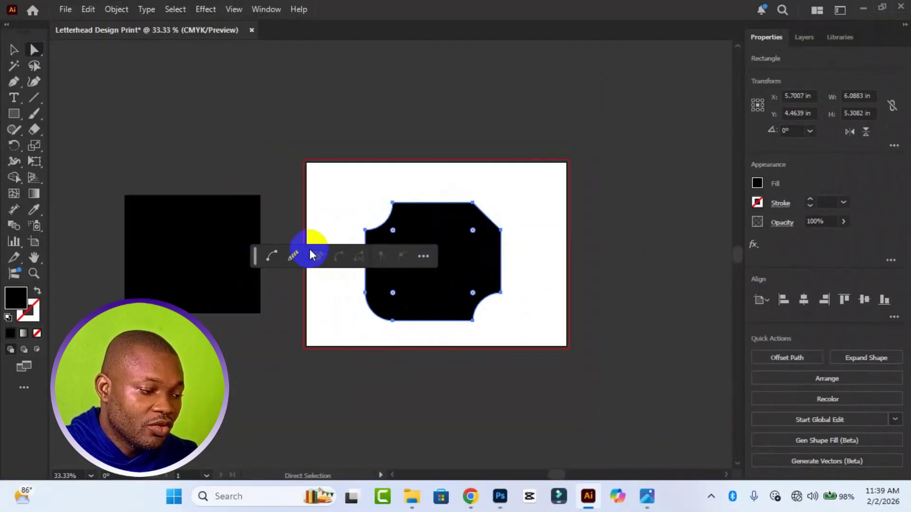
{"action": "left_click", "coordinate": [356, 262]}
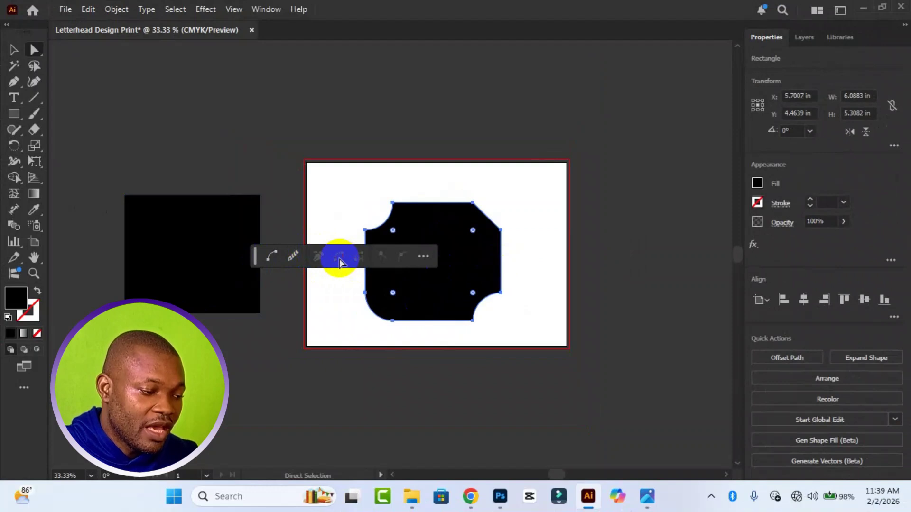
{"action": "left_click", "coordinate": [274, 259]}
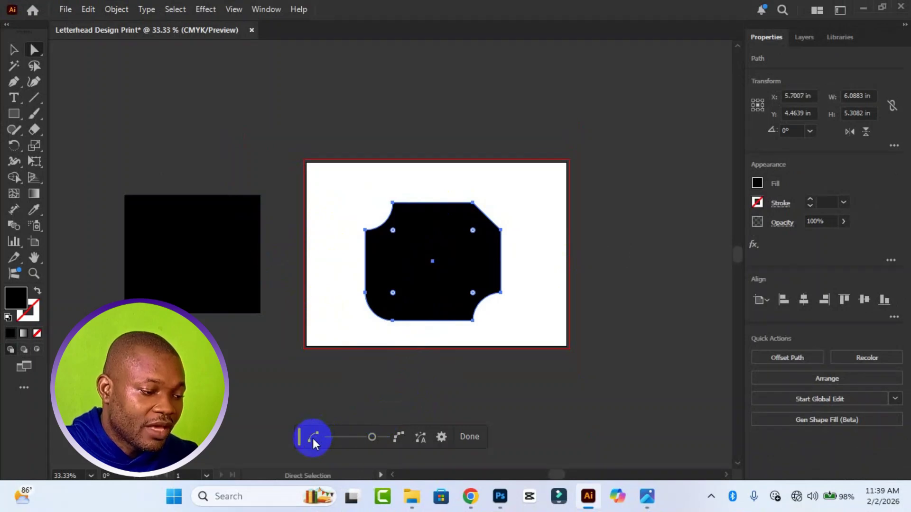
Enlarge the shape's corners slightly with the live corner widget near its bottom-left corner.
{"action": "left_click", "coordinate": [390, 297]}
{"action": "left_click_drag", "start_coordinate": [390, 296], "coordinate": [411, 332]}
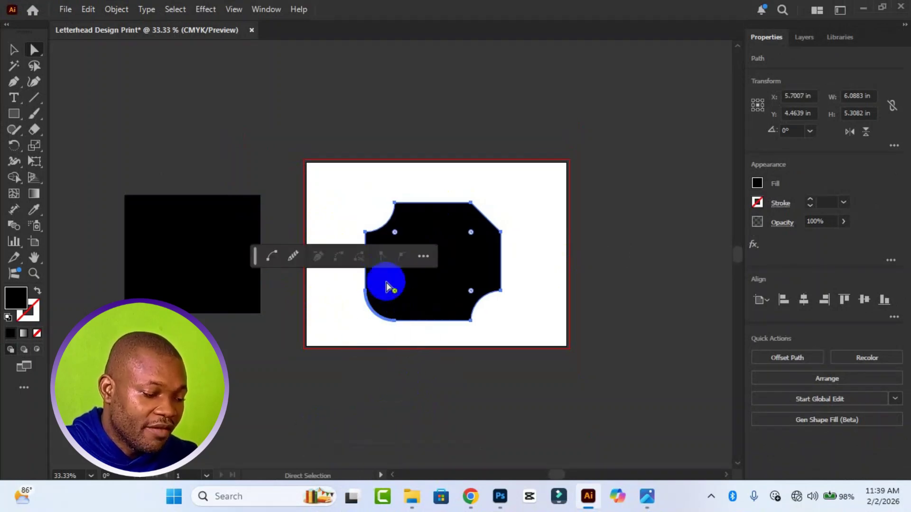
{"action": "left_click_drag", "start_coordinate": [396, 291], "coordinate": [405, 359]}
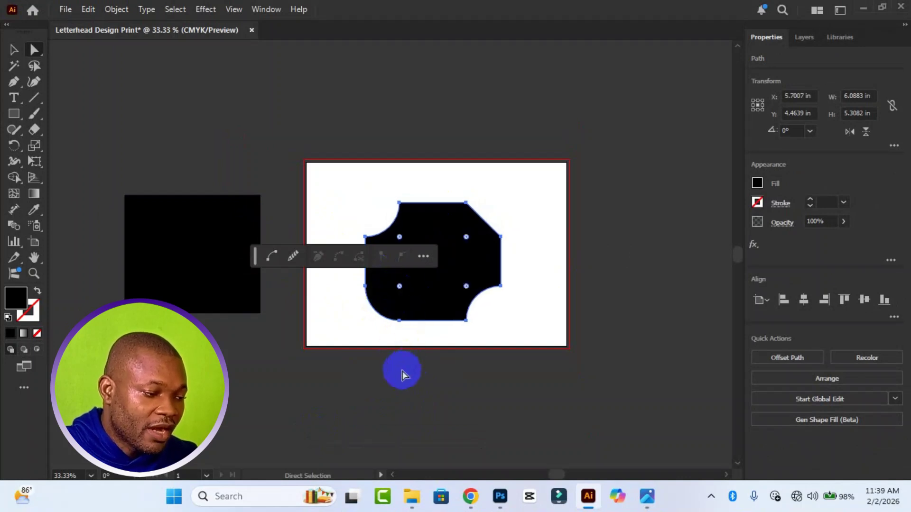
Simplify the shape's path to 5 points using the adjustable Simplify control.
{"action": "left_click", "coordinate": [274, 256]}
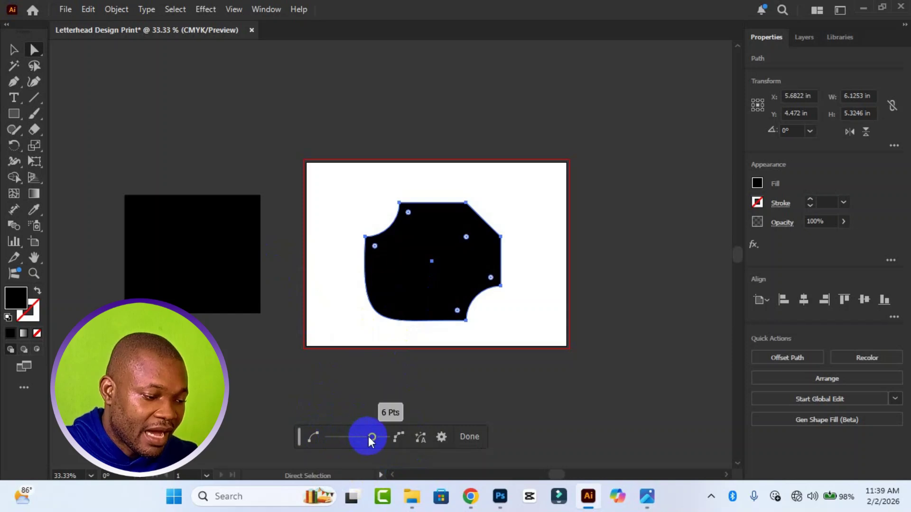
{"action": "left_click_drag", "start_coordinate": [365, 439], "coordinate": [362, 443]}
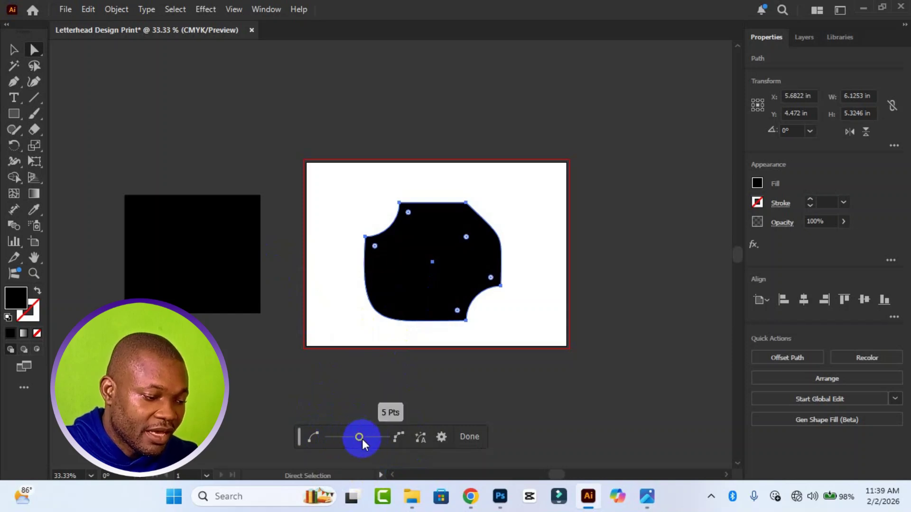
{"action": "left_click", "coordinate": [305, 440]}
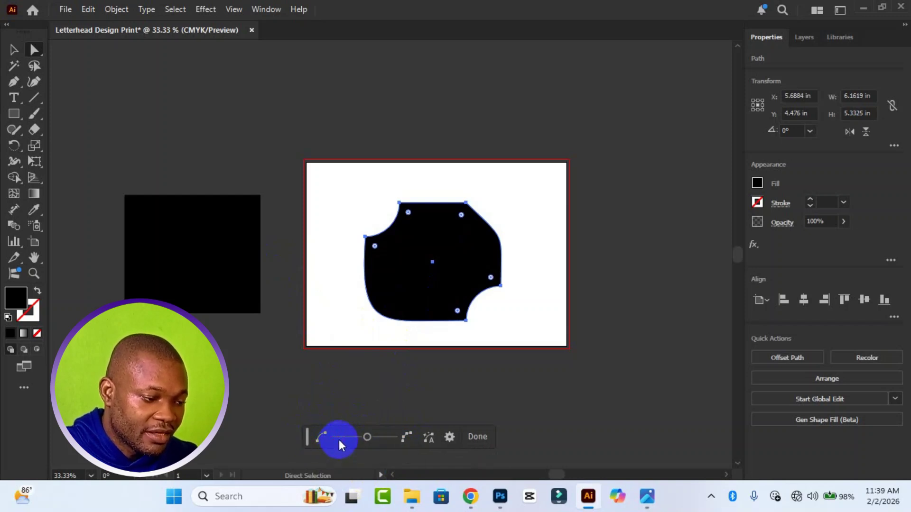
{"action": "left_click_drag", "start_coordinate": [370, 442], "coordinate": [374, 442]}
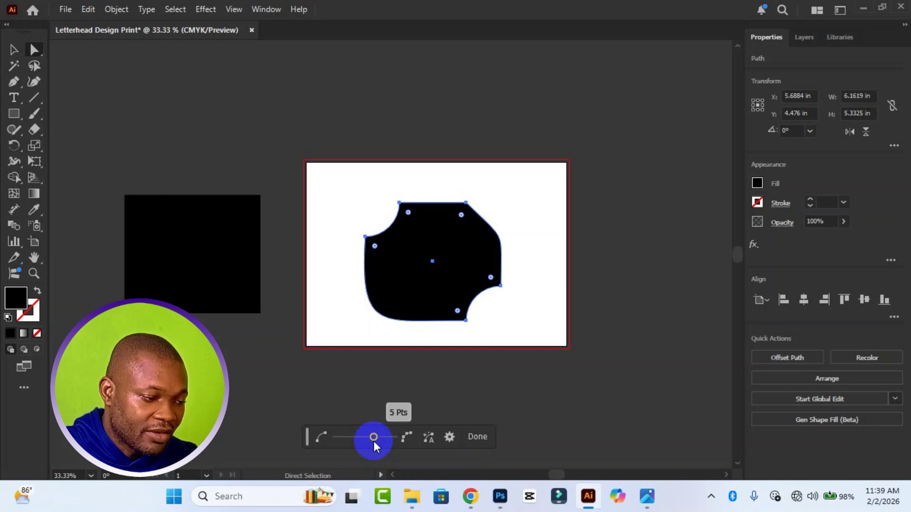
Round the sharp corners left around the shape's concave and chamfered edges with the live corner widgets.
{"action": "mouse_move", "coordinate": [375, 247]}
{"action": "left_mouse_down"}
{"action": "mouse_move", "coordinate": [393, 260]}
{"action": "mouse_move", "coordinate": [384, 258]}
{"action": "left_mouse_up"}
{"action": "left_click", "coordinate": [449, 237]}
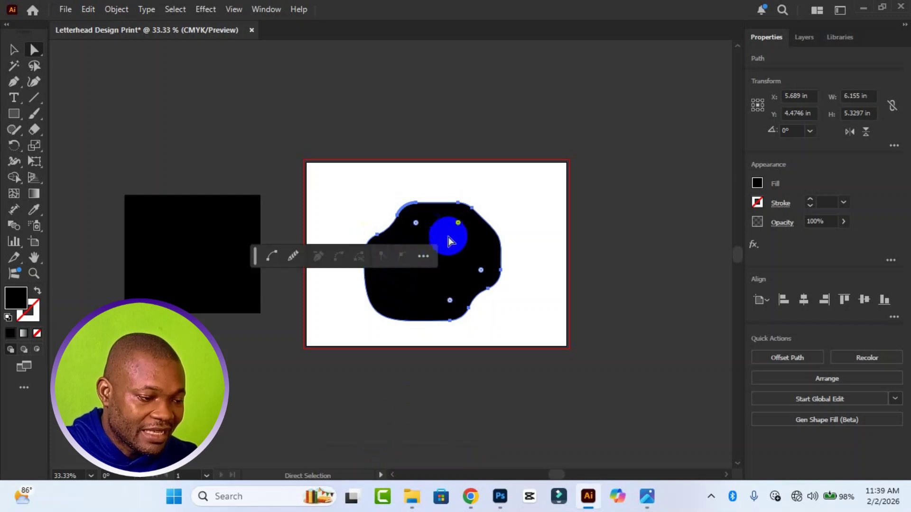
{"action": "mouse_move", "coordinate": [460, 225]}
{"action": "left_mouse_down"}
{"action": "mouse_move", "coordinate": [464, 207]}
{"action": "mouse_move", "coordinate": [461, 226]}
{"action": "mouse_move", "coordinate": [445, 215]}
{"action": "mouse_move", "coordinate": [458, 233]}
{"action": "left_mouse_up"}
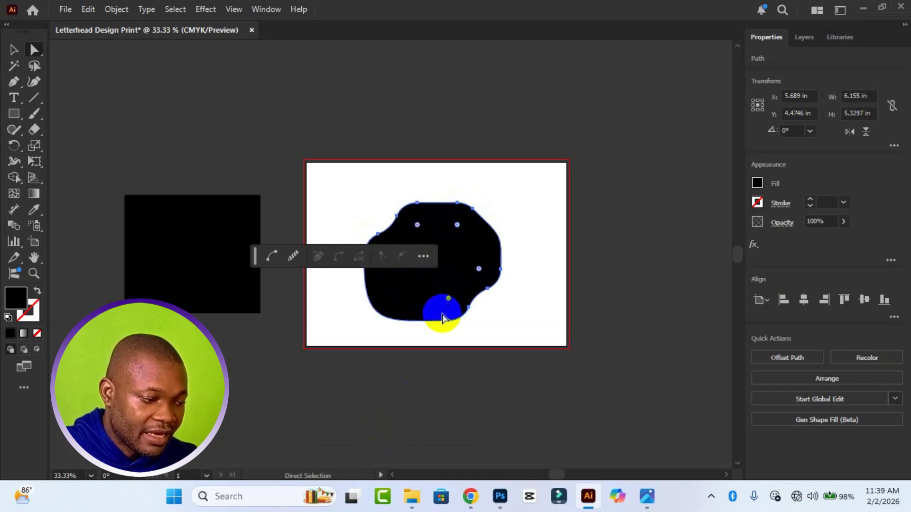
Smooth the path by 22% and pull its lower-right anchor outward to about X 7.98 in, Y 7.28 in.
{"action": "left_click", "coordinate": [286, 258]}
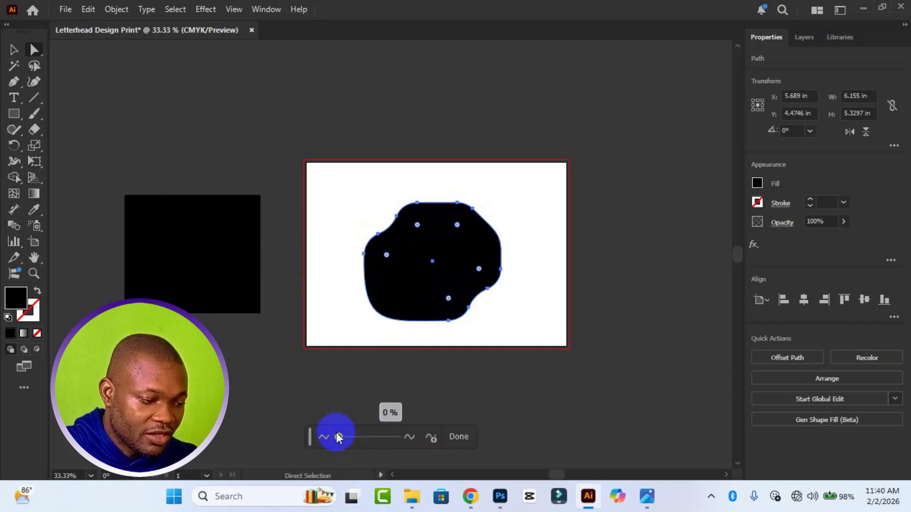
{"action": "left_click_drag", "start_coordinate": [339, 435], "coordinate": [352, 437]}
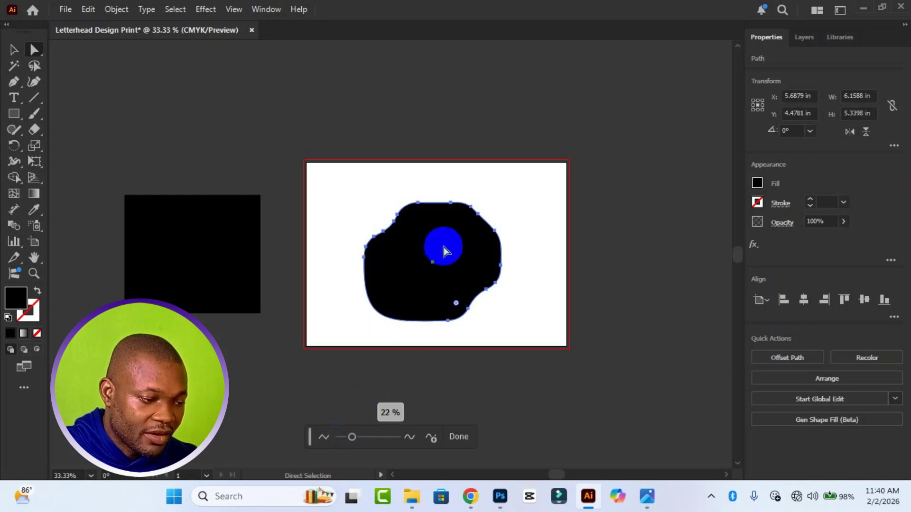
{"action": "left_click_drag", "start_coordinate": [451, 305], "coordinate": [482, 321]}
{"action": "left_click", "coordinate": [474, 315]}
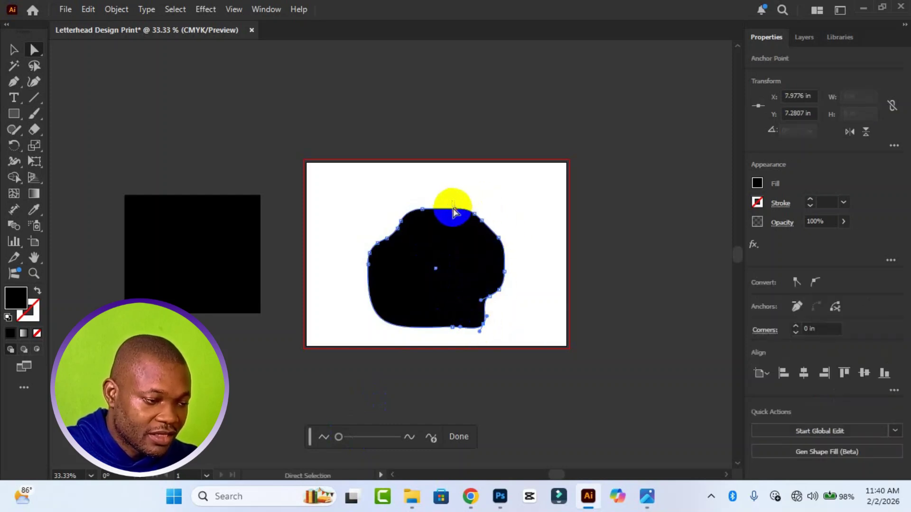
Raise the upper-left anchor point to about X 4.86 in, Y 1.67 in and remove it from the path.
{"action": "left_click", "coordinate": [472, 198]}
{"action": "left_click", "coordinate": [455, 239]}
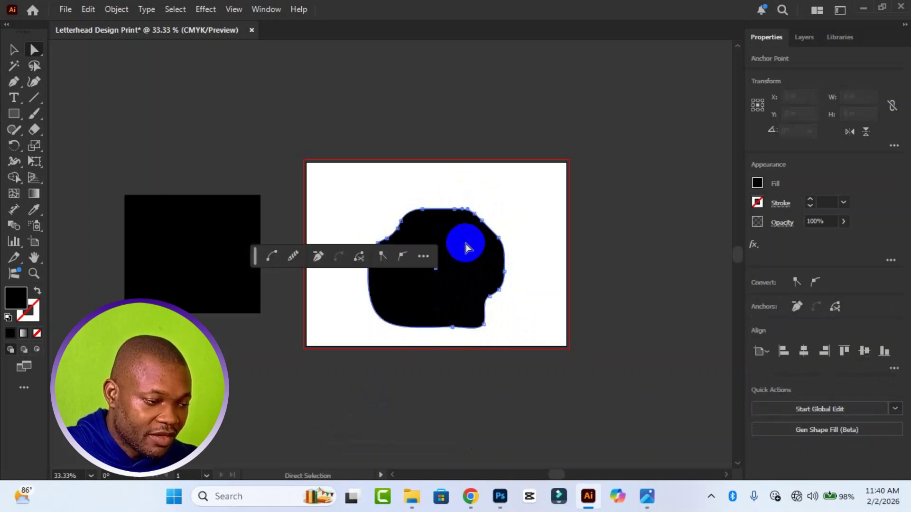
{"action": "left_click", "coordinate": [411, 213]}
{"action": "mouse_move", "coordinate": [412, 213]}
{"action": "left_mouse_down"}
{"action": "mouse_move", "coordinate": [437, 212]}
{"action": "mouse_move", "coordinate": [414, 203]}
{"action": "left_mouse_up"}
{"action": "left_click", "coordinate": [388, 241]}
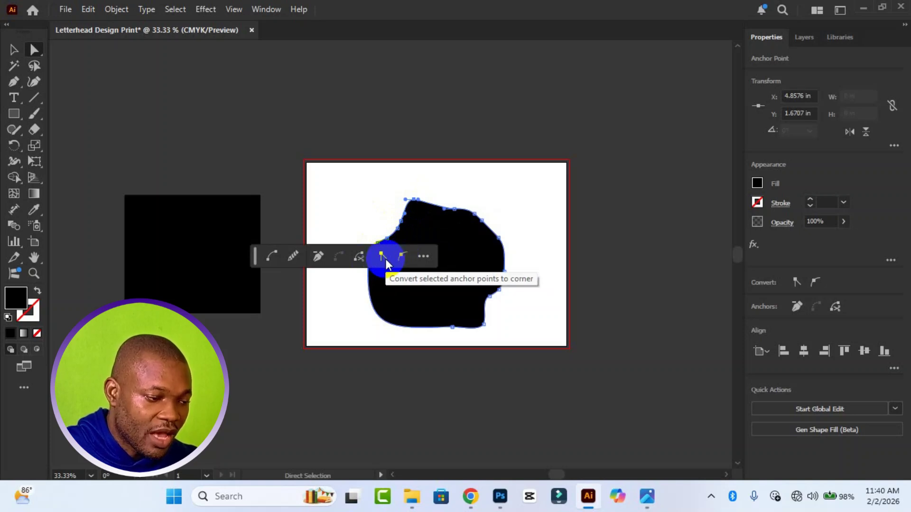
{"action": "left_click", "coordinate": [319, 258]}
Pull the shape's upper-right edge inward and raise its top anchor to about X 5.97 in, Y 1.91 in.
{"action": "left_click", "coordinate": [499, 253]}
{"action": "left_click_drag", "start_coordinate": [502, 257], "coordinate": [468, 234]}
{"action": "left_click", "coordinate": [481, 222]}
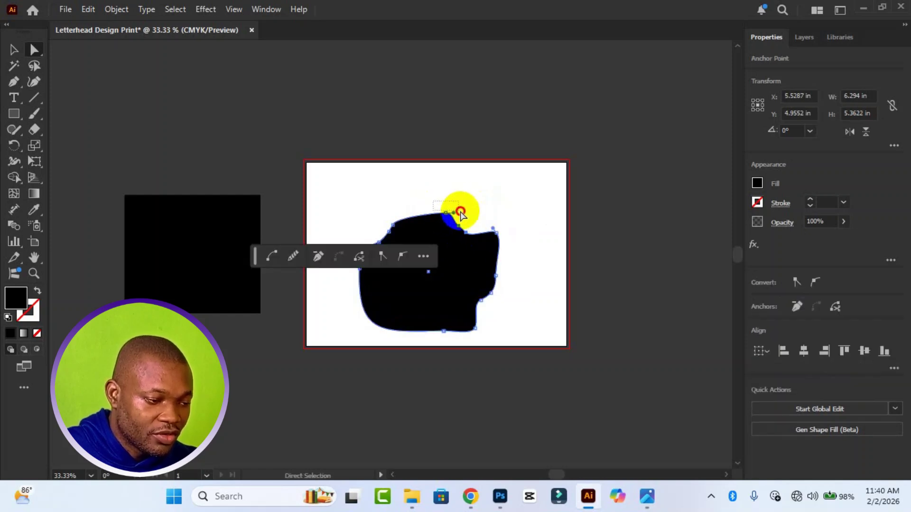
{"action": "left_click", "coordinate": [447, 217]}
{"action": "left_click_drag", "start_coordinate": [448, 216], "coordinate": [440, 209]}
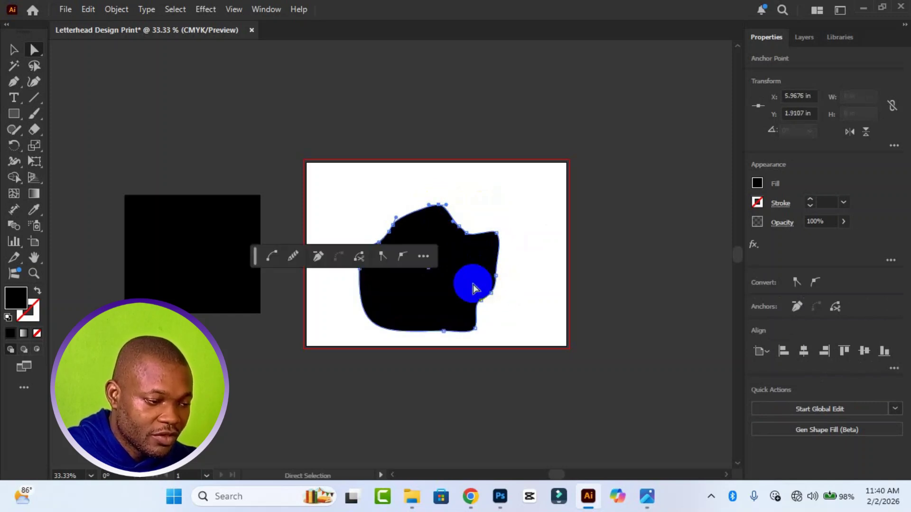
Move the shape to about X 7.07 in, Y 4.33 in and apply Simplify to its selected upper-left anchor points.
{"action": "left_click_drag", "start_coordinate": [465, 287], "coordinate": [480, 319]}
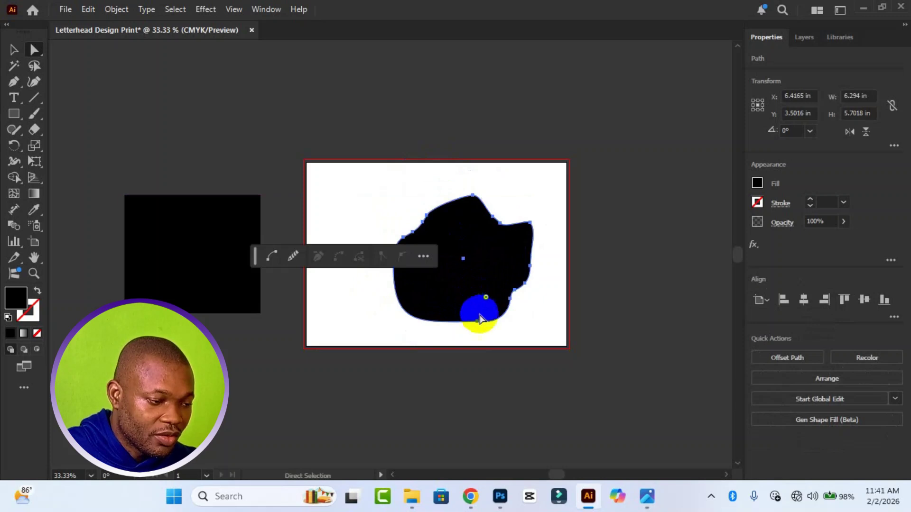
{"action": "left_click", "coordinate": [416, 247]}
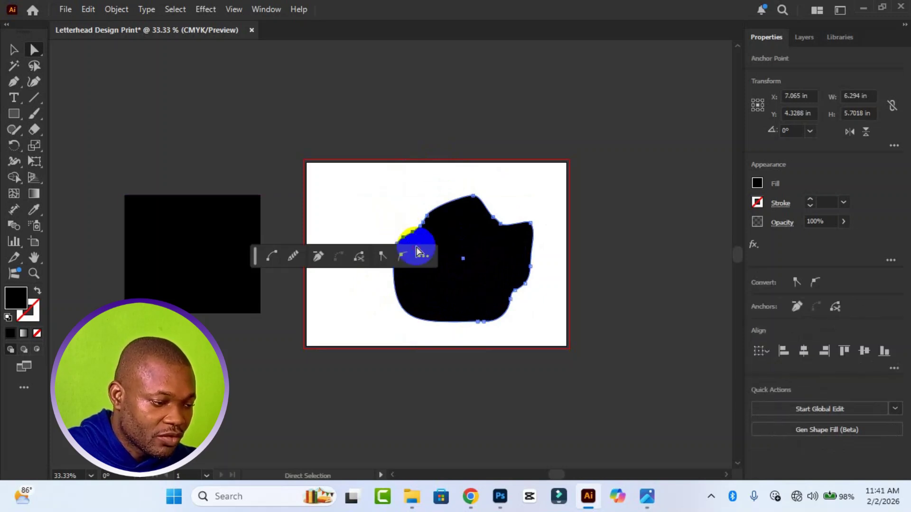
{"action": "left_click", "coordinate": [273, 256]}
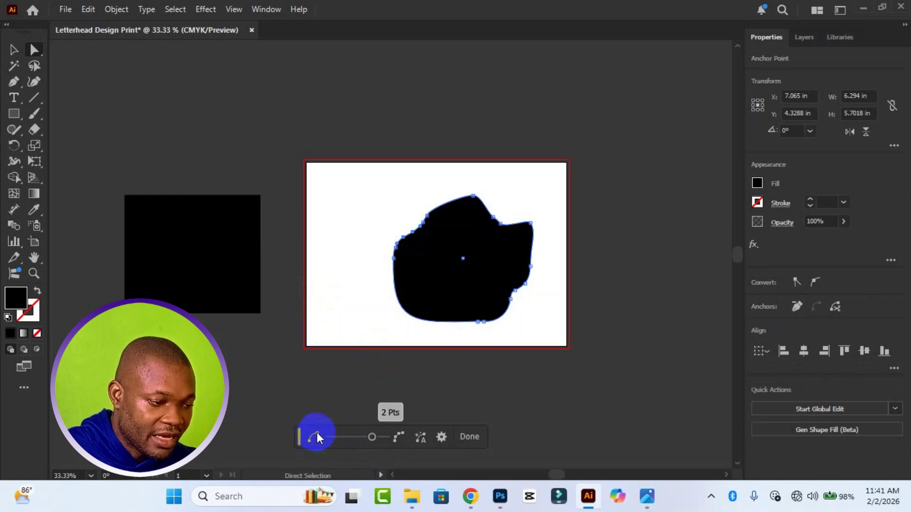
{"action": "left_click_drag", "start_coordinate": [368, 437], "coordinate": [355, 437]}
Pull the upper-left anchor points outward and extend the bottom curve's handle downward to bulge the lower edge.
{"action": "left_click", "coordinate": [425, 260]}
{"action": "left_click_drag", "start_coordinate": [404, 245], "coordinate": [392, 231]}
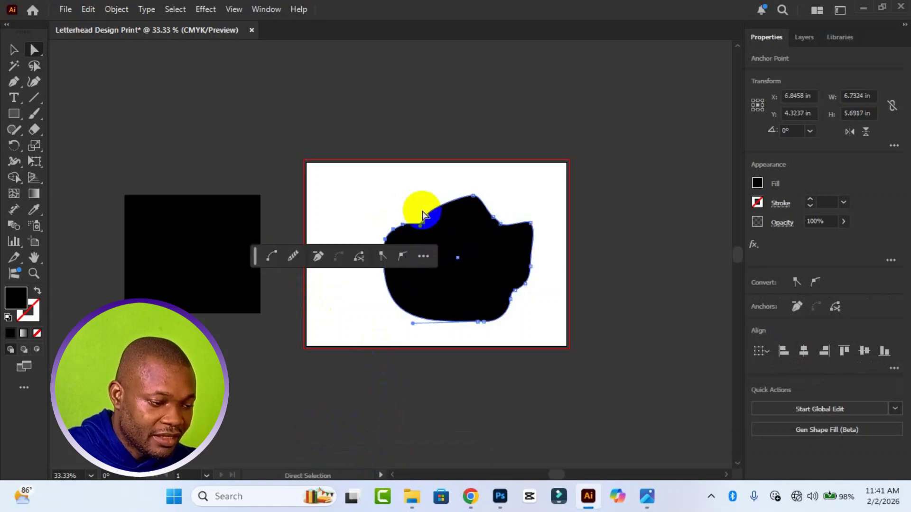
{"action": "left_click", "coordinate": [454, 323]}
{"action": "left_click_drag", "start_coordinate": [412, 324], "coordinate": [404, 346]}
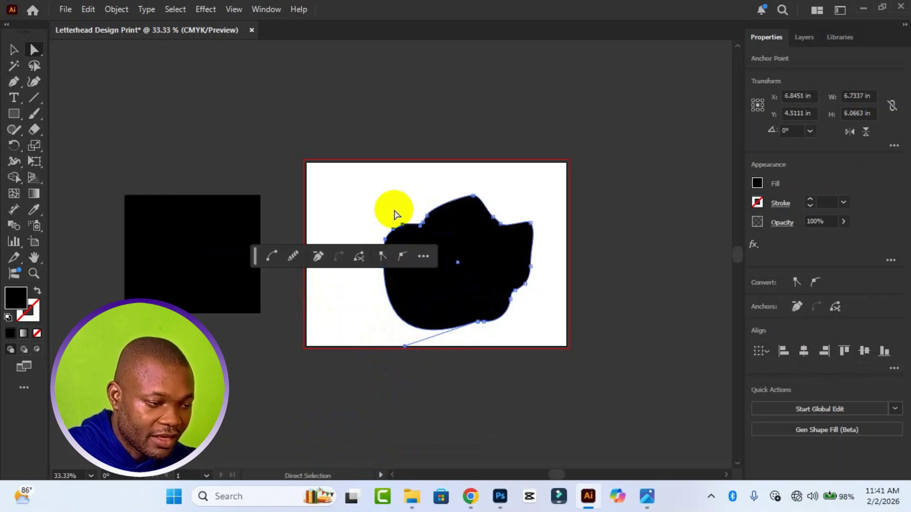
Shift the shape's top peak slightly toward its left side and reshape the right side into a rounded lobe.
{"action": "mouse_move", "coordinate": [452, 186]}
{"action": "left_mouse_down"}
{"action": "mouse_move", "coordinate": [521, 209]}
{"action": "mouse_move", "coordinate": [457, 194]}
{"action": "left_mouse_up"}
{"action": "left_click_drag", "start_coordinate": [521, 199], "coordinate": [545, 294]}
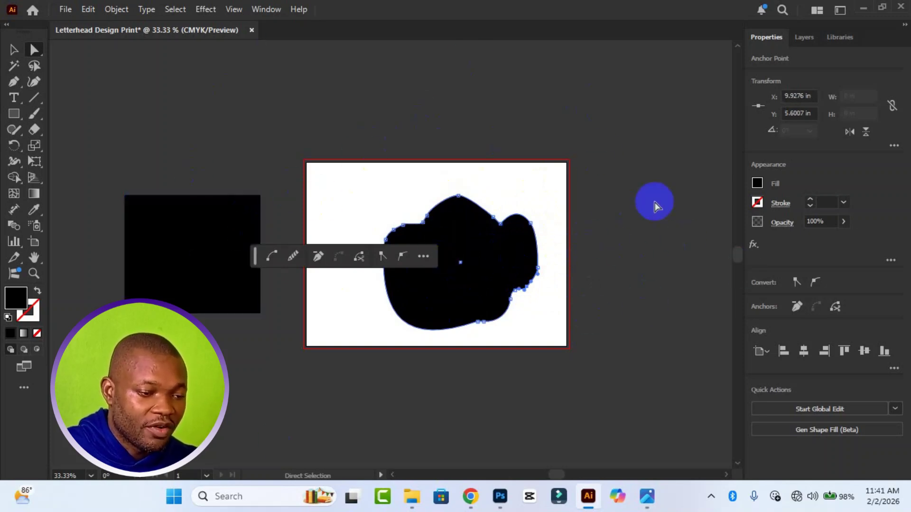
Fill the reshaped object with the dark blue swatch.
{"action": "left_click", "coordinate": [756, 185]}
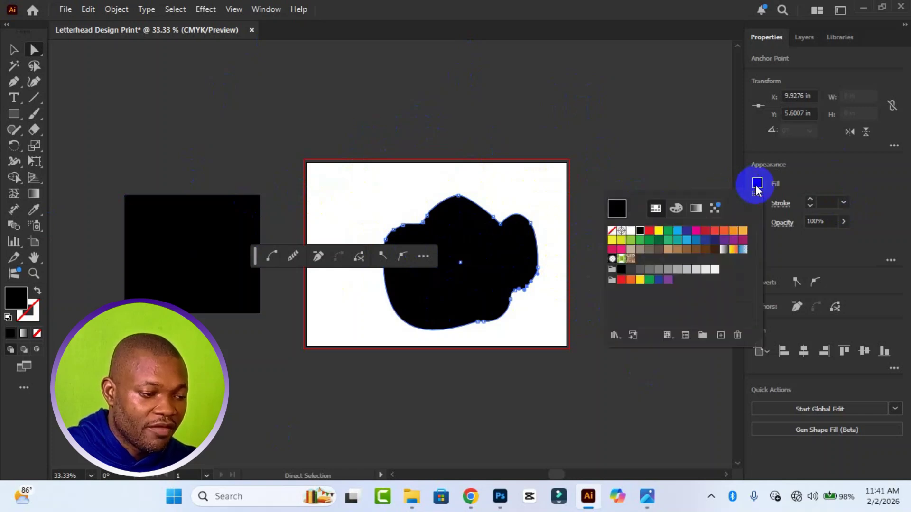
{"action": "left_click", "coordinate": [686, 230]}
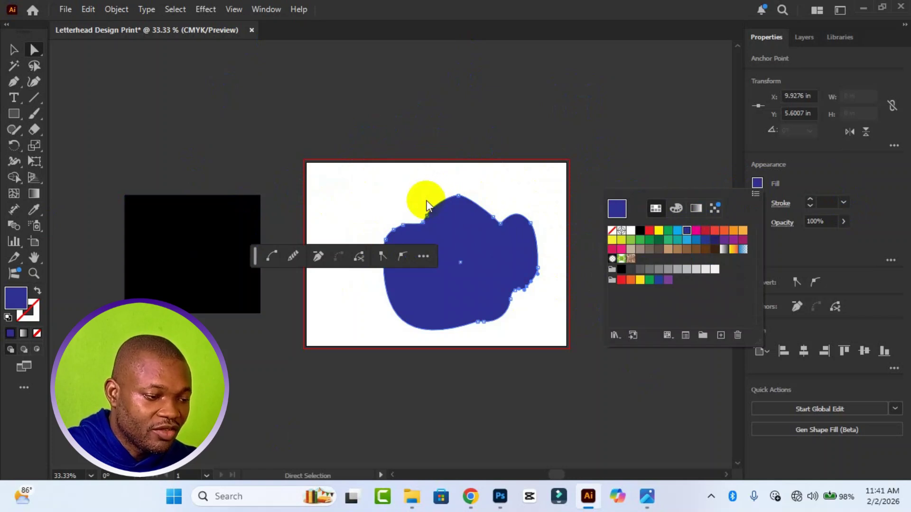
{"action": "left_click", "coordinate": [435, 227]}
Lower the blue shape's top anchor slightly and pull the anchor at its lower-right notch inward.
{"action": "left_click_drag", "start_coordinate": [386, 177], "coordinate": [458, 202]}
{"action": "left_click_drag", "start_coordinate": [519, 287], "coordinate": [450, 254]}
{"action": "left_click", "coordinate": [496, 292]}
{"action": "left_click", "coordinate": [459, 258]}
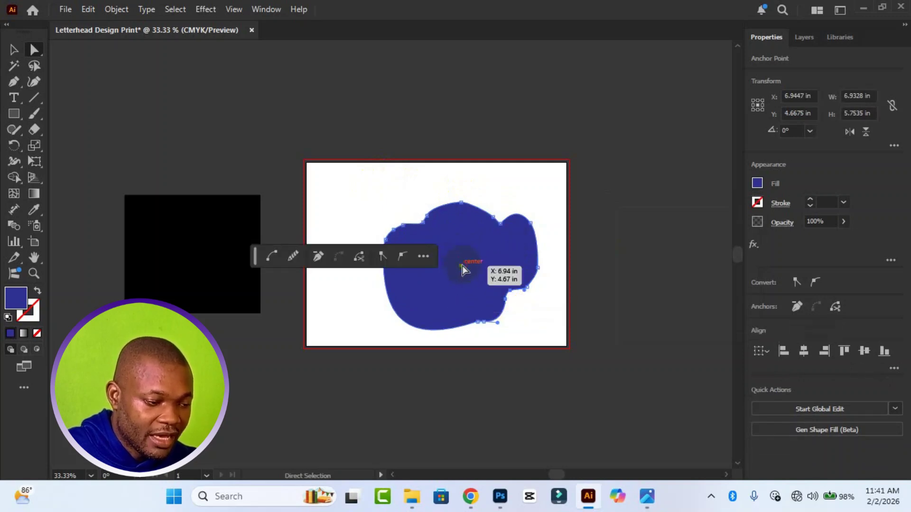
{"action": "left_click_drag", "start_coordinate": [468, 300], "coordinate": [479, 321]}
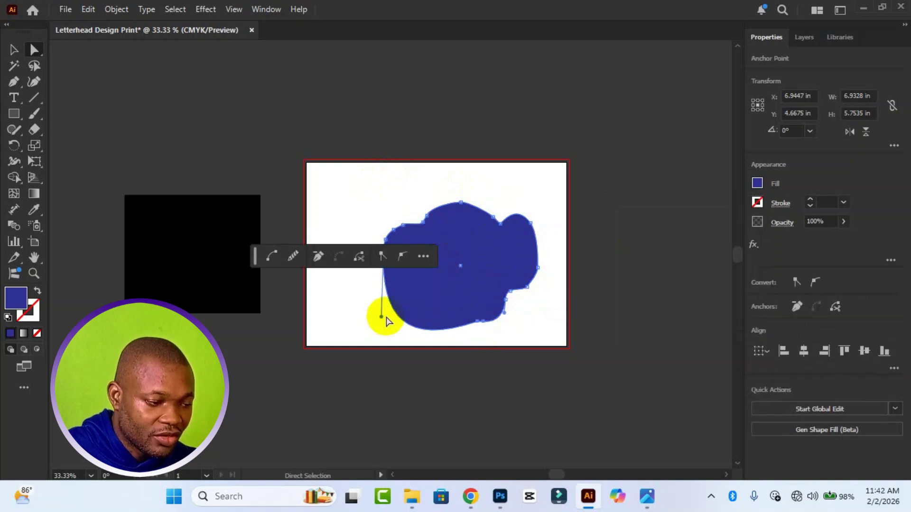
Push the blue shape's left curve and upper-left anchors outward, and adjust Simplify on the selected left-edge anchor.
{"action": "left_click_drag", "start_coordinate": [381, 317], "coordinate": [373, 318]}
{"action": "left_click_drag", "start_coordinate": [370, 222], "coordinate": [380, 237]}
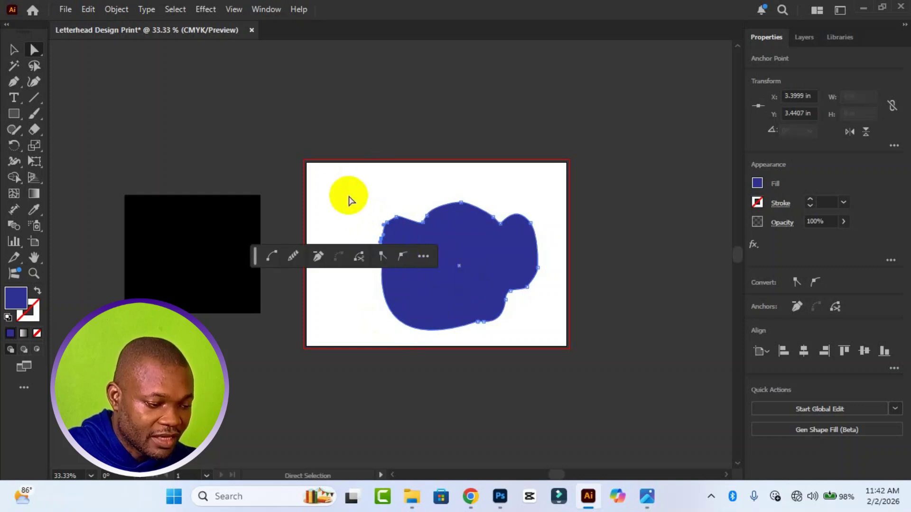
{"action": "left_click", "coordinate": [275, 257]}
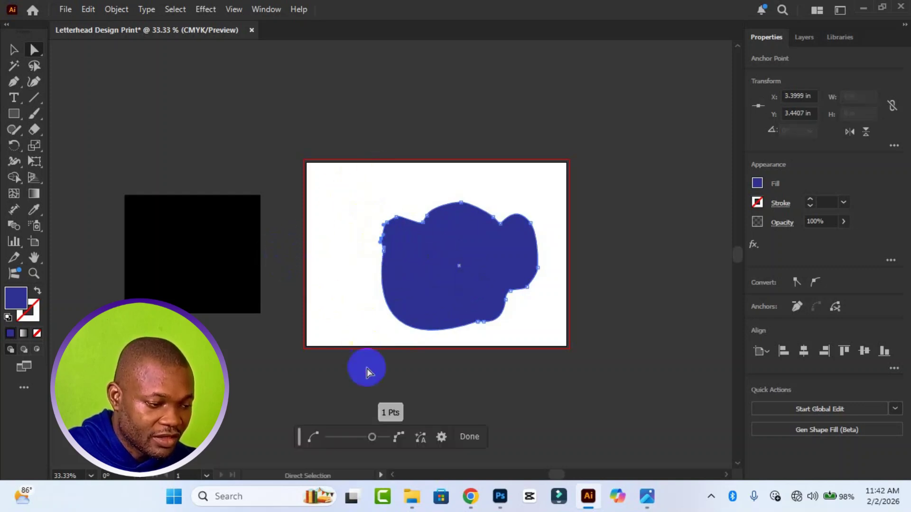
{"action": "left_click_drag", "start_coordinate": [367, 439], "coordinate": [359, 440]}
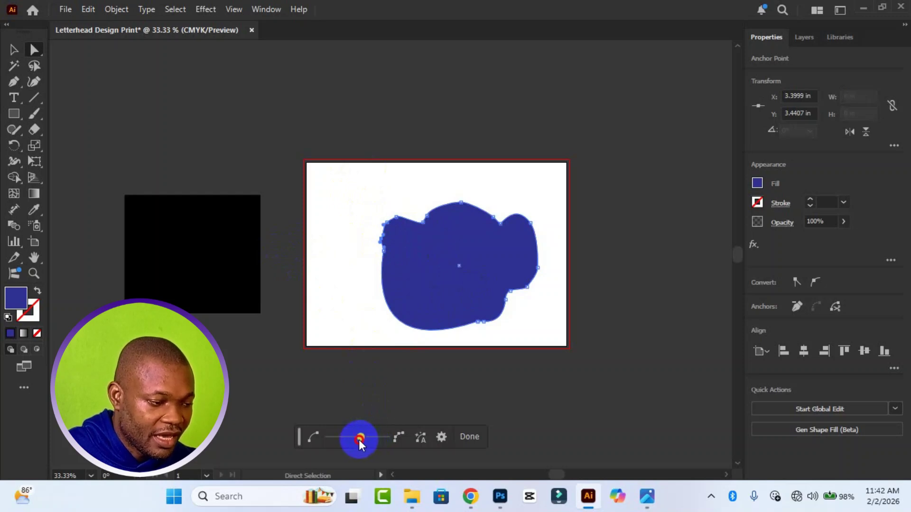
Compare the contextual path options for the black rectangle, the blue shape and its upper-left anchor points.
{"action": "left_click", "coordinate": [224, 272]}
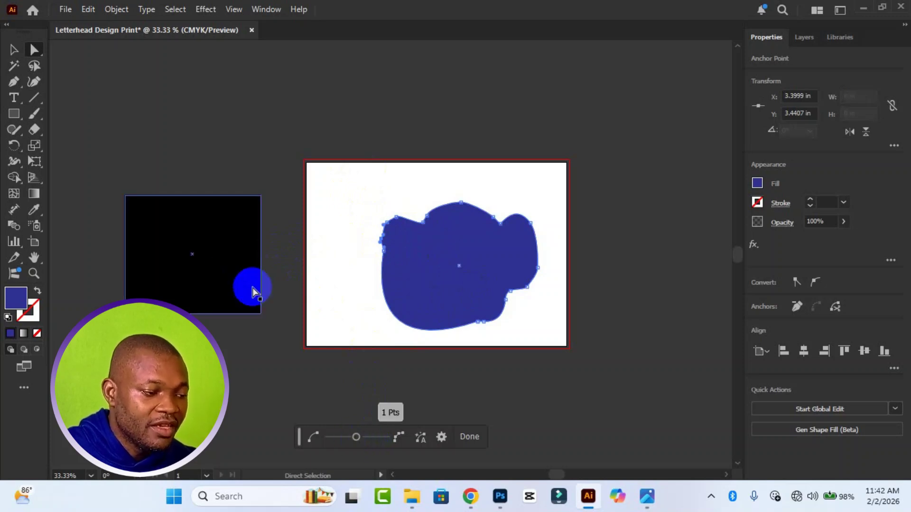
{"action": "left_click", "coordinate": [376, 301]}
{"action": "left_click", "coordinate": [235, 252]}
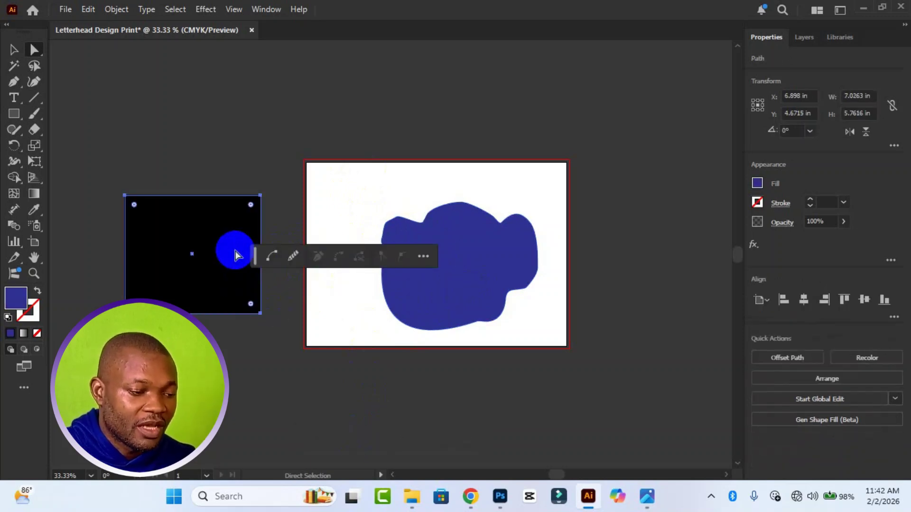
{"action": "left_click", "coordinate": [412, 298]}
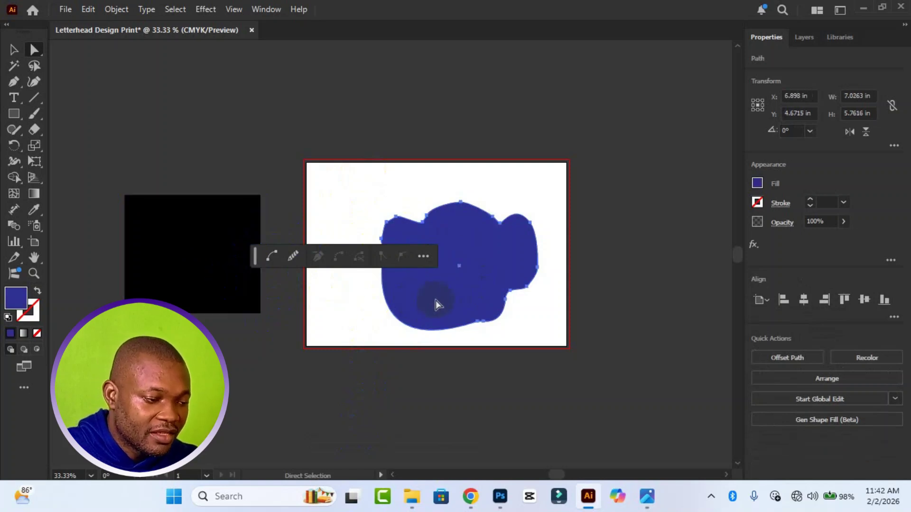
{"action": "left_click", "coordinate": [526, 310]}
{"action": "left_click", "coordinate": [429, 256]}
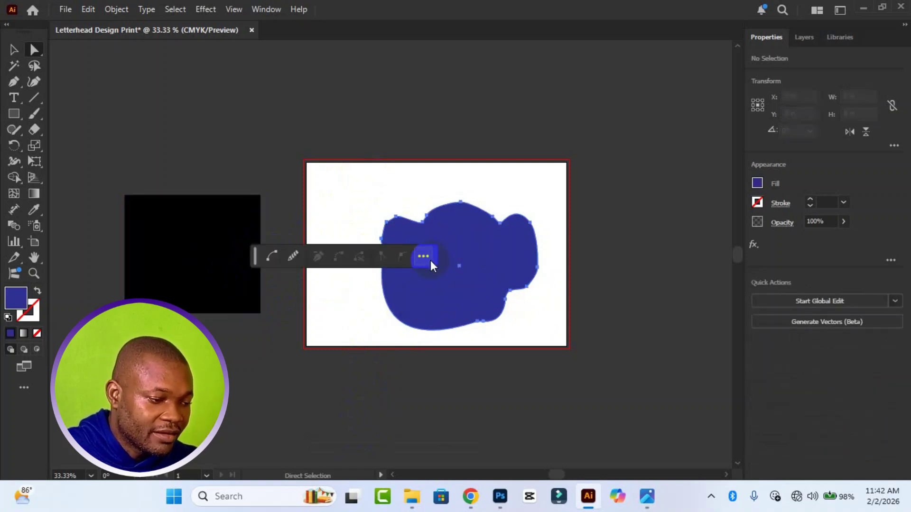
{"action": "left_click_drag", "start_coordinate": [376, 264], "coordinate": [404, 236]}
{"action": "left_click", "coordinate": [401, 259]}
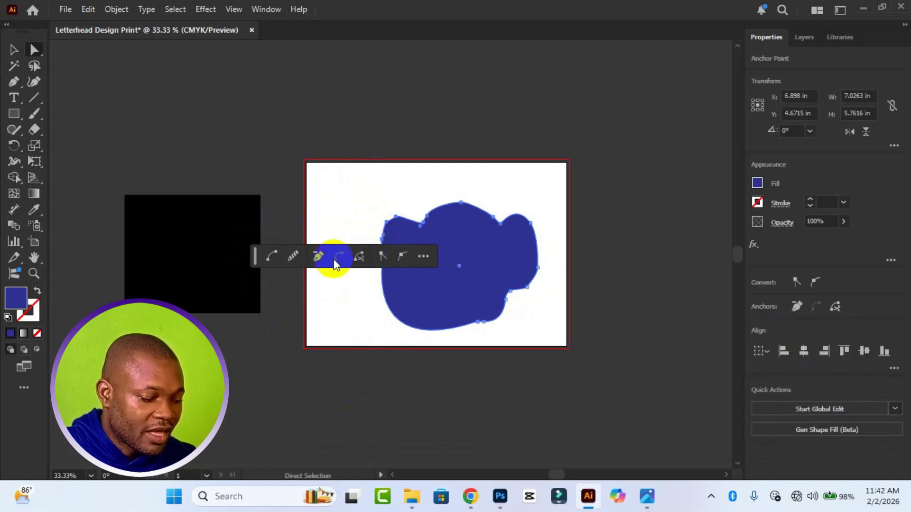
Move the whole blue shape to about X 5.85 in, Y 4.36 in.
{"action": "left_click_drag", "start_coordinate": [420, 224], "coordinate": [413, 266]}
{"action": "left_click", "coordinate": [399, 194]}
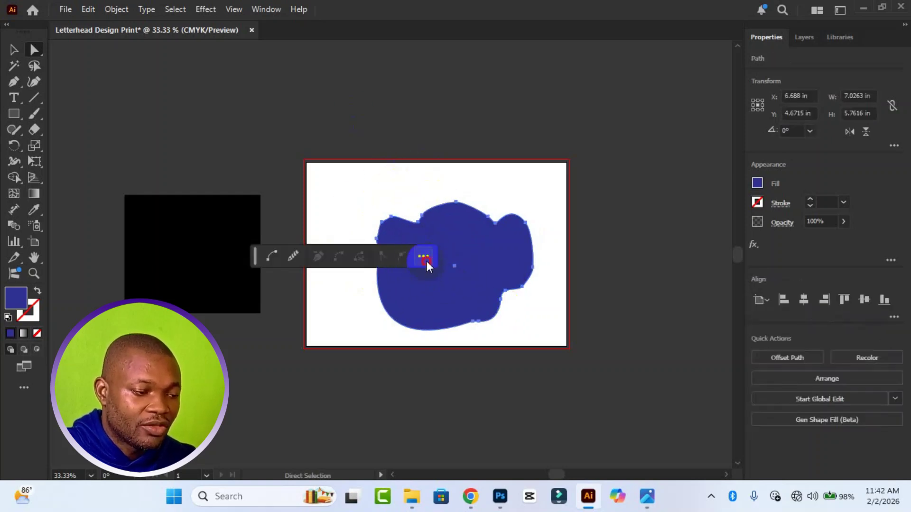
{"action": "left_click", "coordinate": [423, 257]}
{"action": "left_click", "coordinate": [460, 255]}
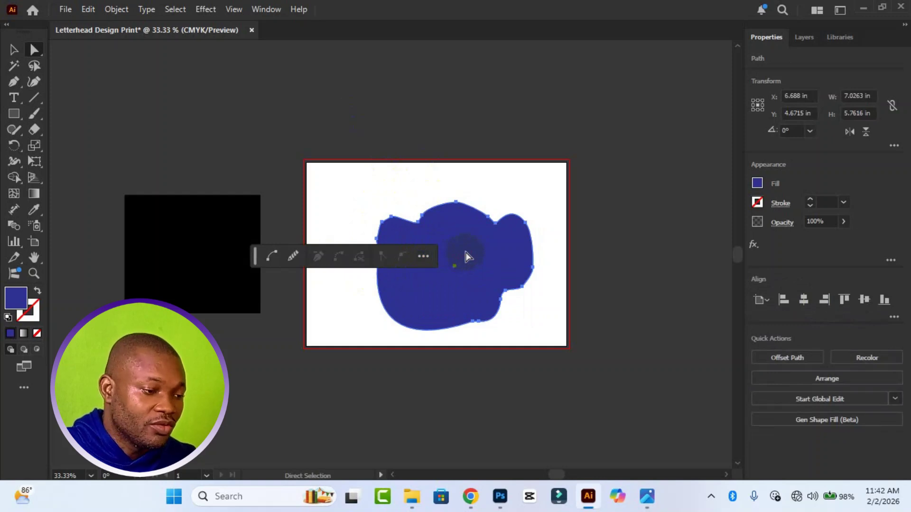
{"action": "mouse_move", "coordinate": [479, 269]}
{"action": "left_mouse_down"}
{"action": "mouse_move", "coordinate": [466, 277]}
{"action": "mouse_move", "coordinate": [465, 259]}
{"action": "left_mouse_up"}
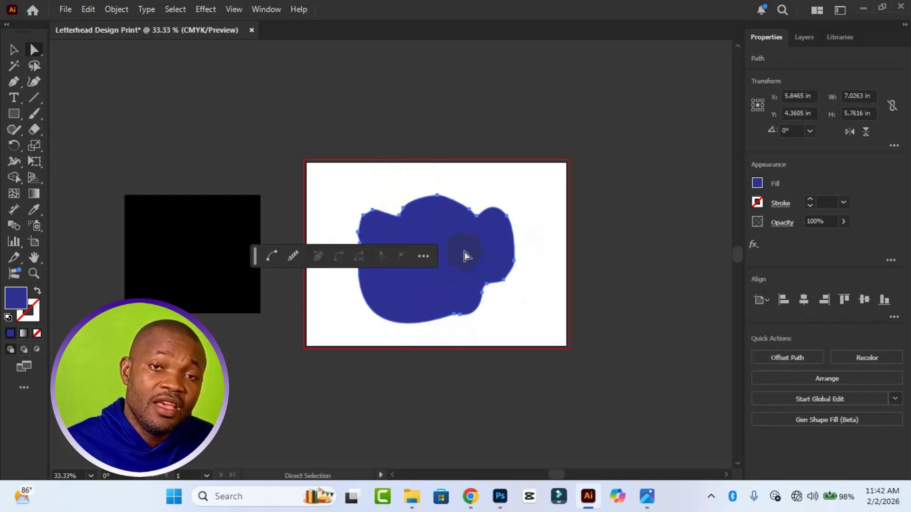